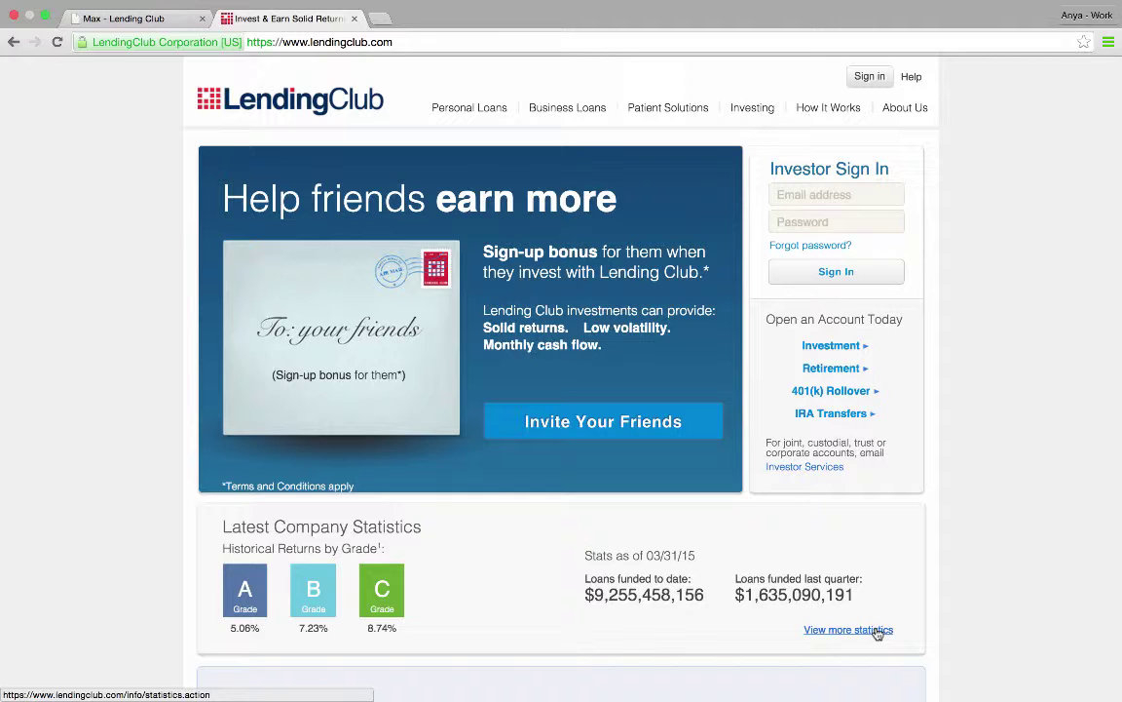
# - Follow 'View more statistics' to Lending Club's full loan statistics page
pyautogui.click(877, 631)
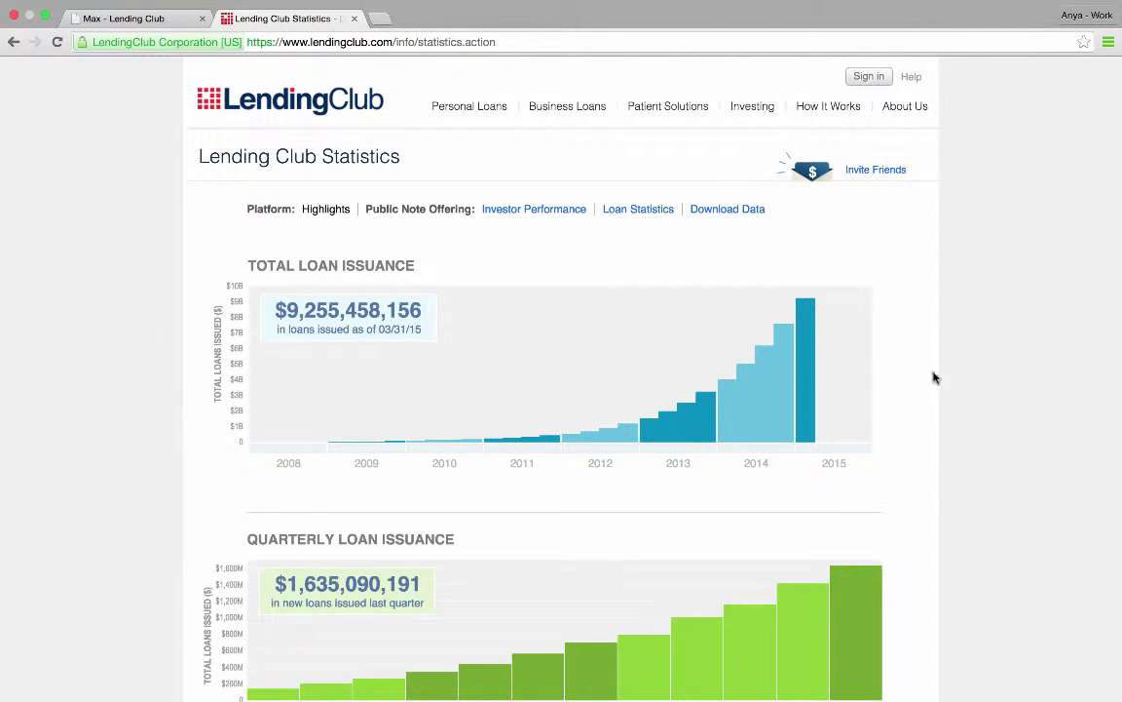
# - Go to the Download Data section of Lending Club's statistics page
pyautogui.click(741, 215)
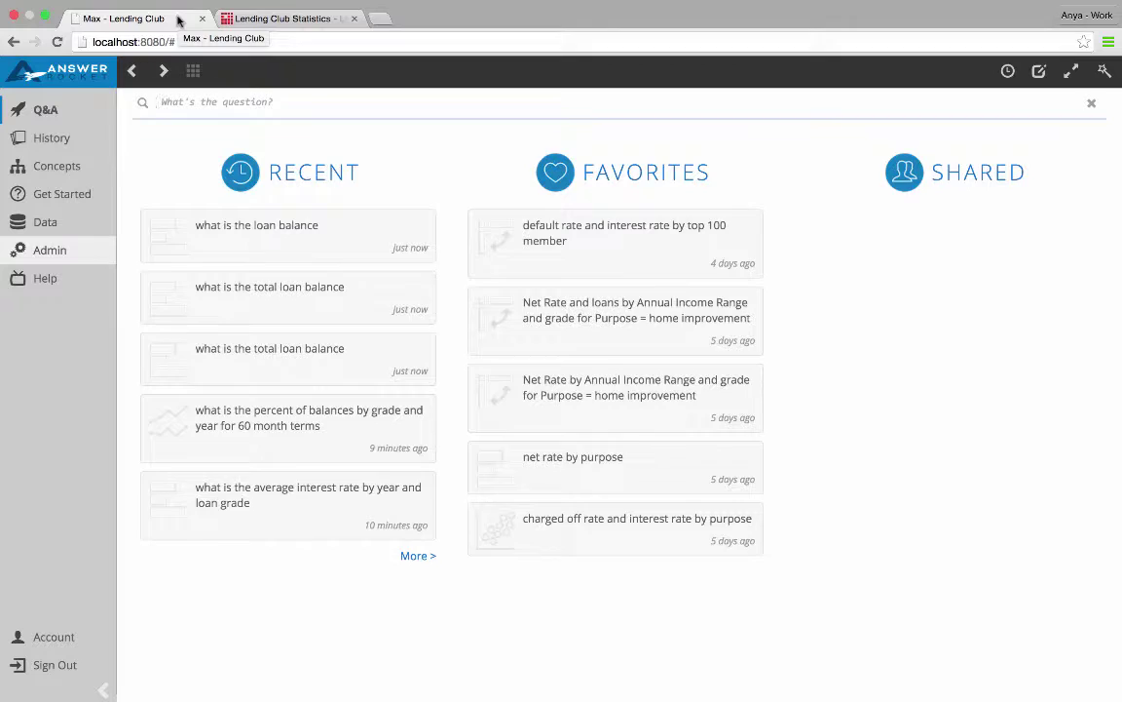
# - Ask for the total loan balance ($7,966,006,150.00), then begin adding 'by year from 2010 to 2014'
pyautogui.write('what is the tot')
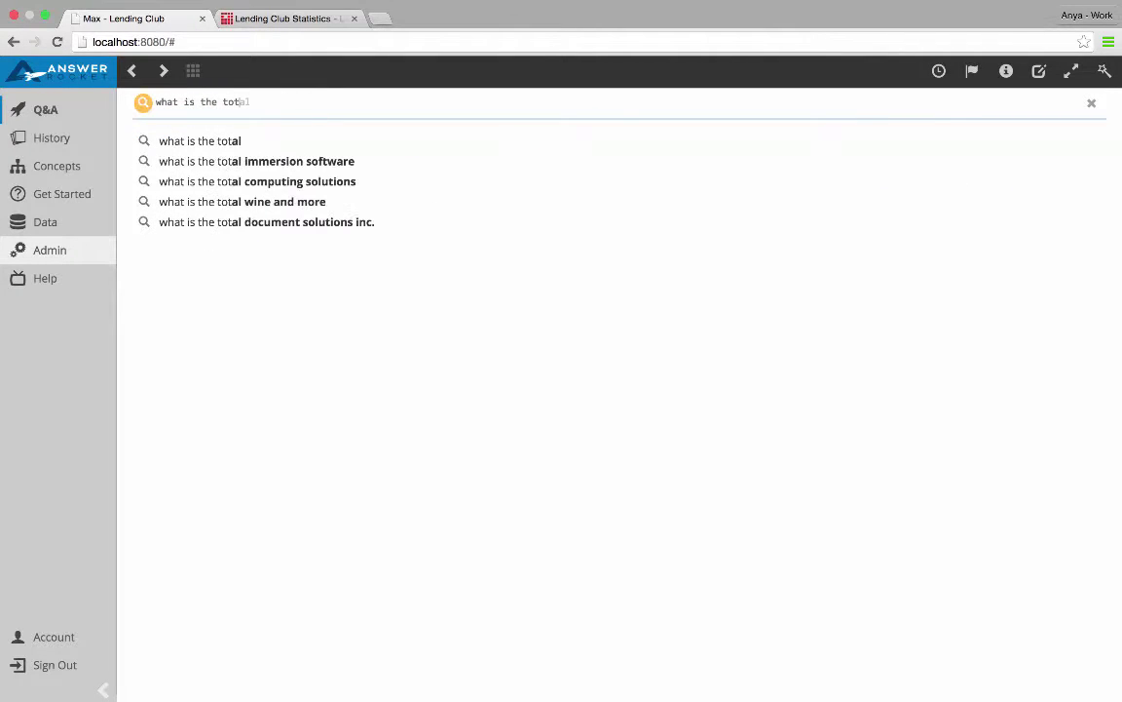
pyautogui.write('al loan')
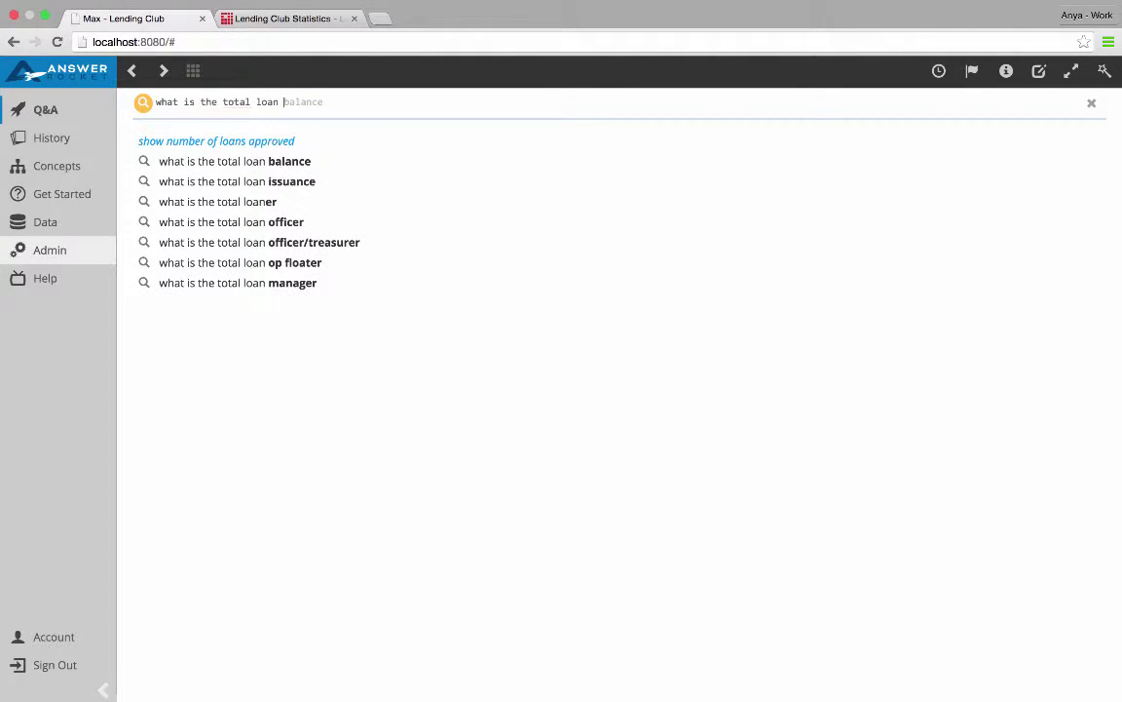
pyautogui.write(' balance')
pyautogui.press('Return')
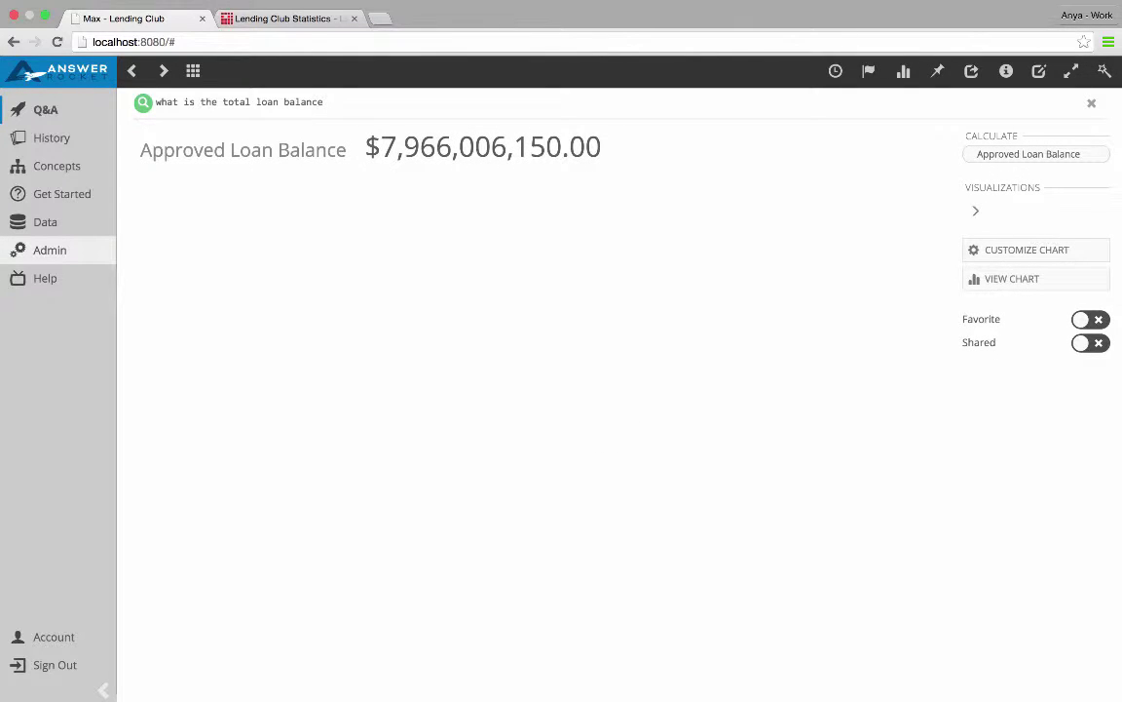
pyautogui.write(' by y')
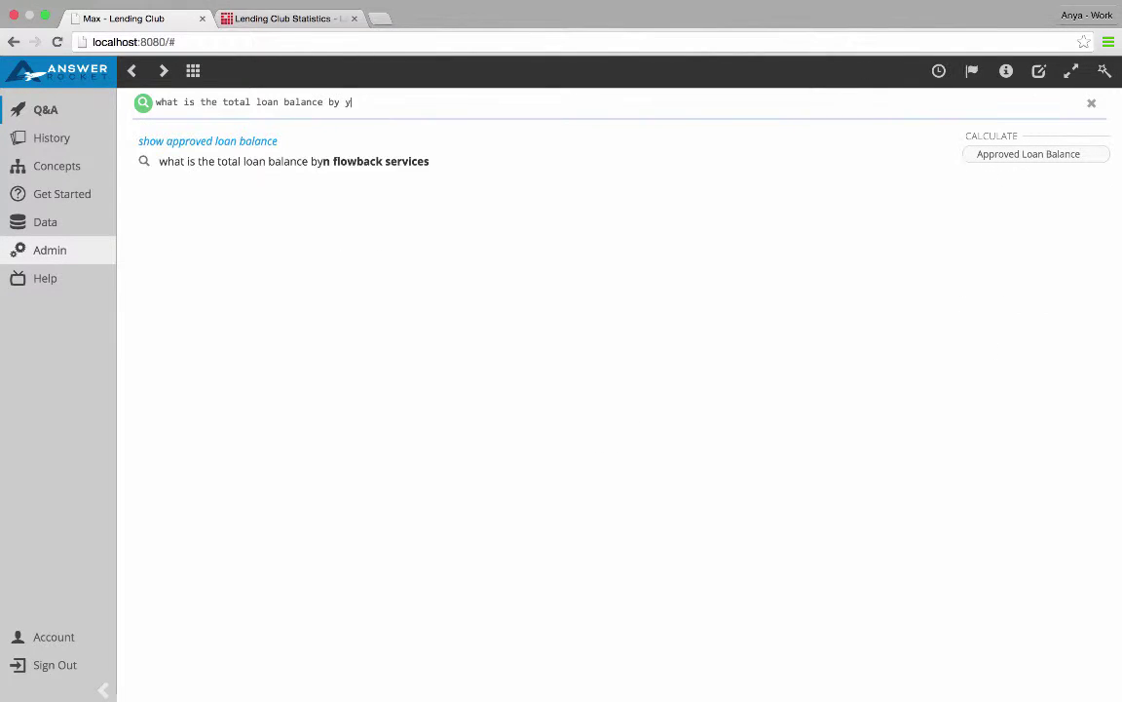
pyautogui.write('ear from 2010 ')
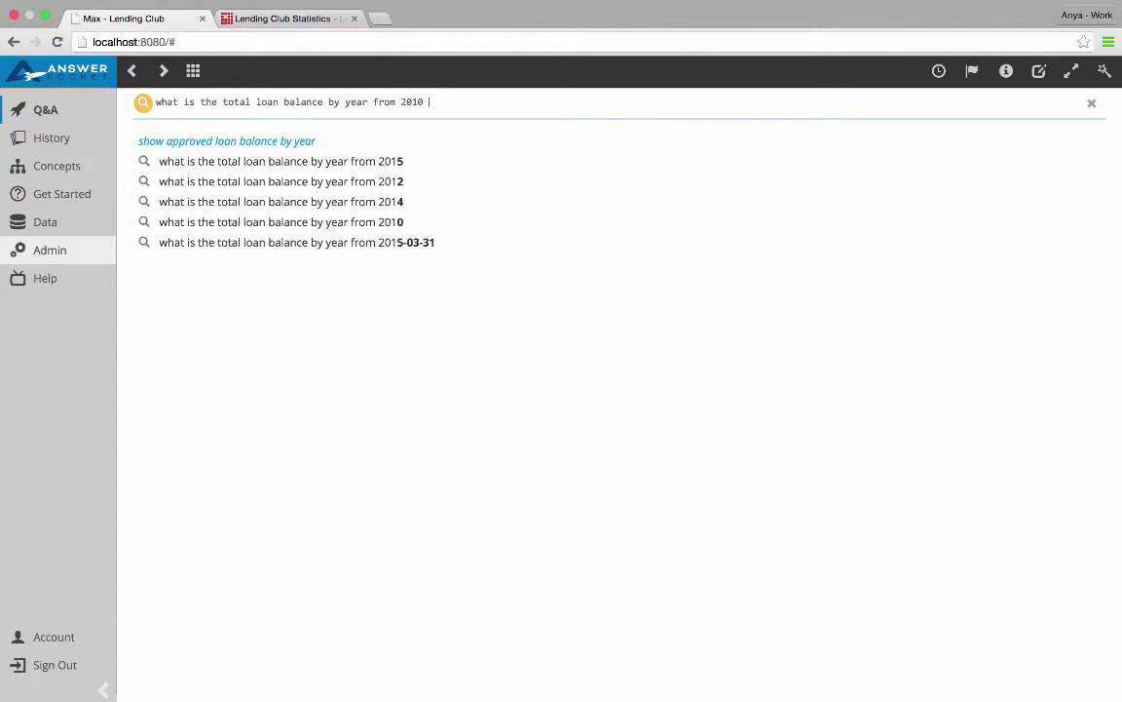
pyautogui.write('to 2014')
# - Submit the yearly 2010–2014 balance question, rising to $3,503,840,175.00 in 2014
pyautogui.press('Return')
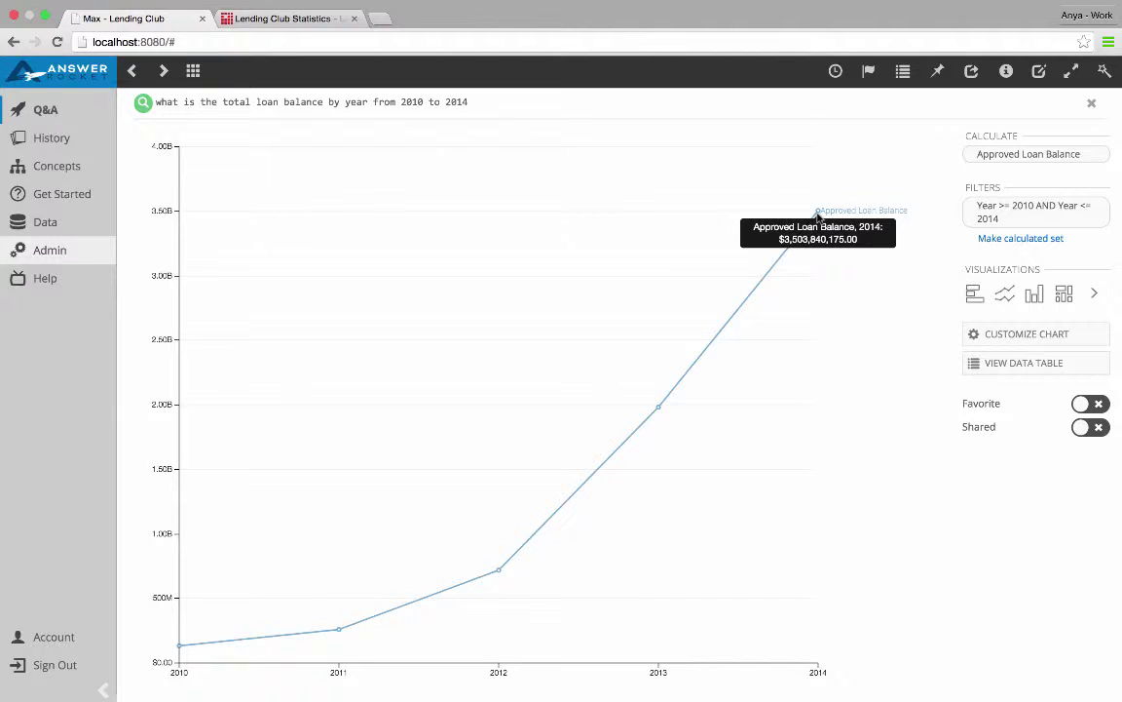
# - Drill the 2014 point down by Loan Purpose, led by debt consolidation and credit card
pyautogui.click(819, 213)
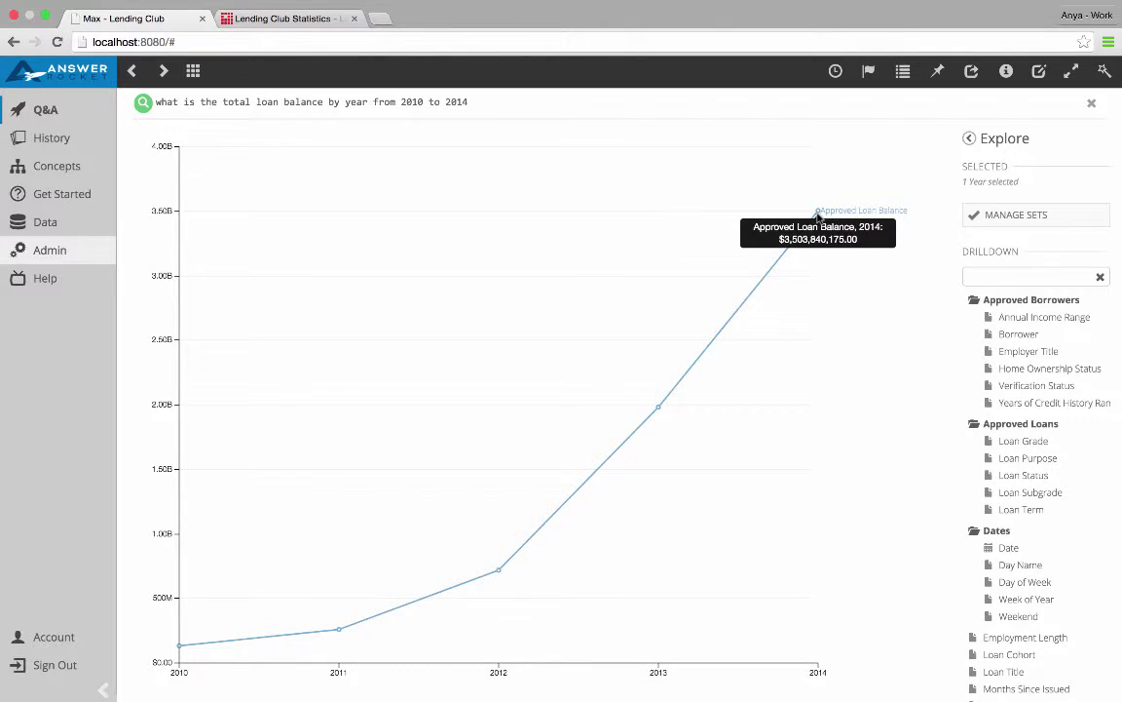
pyautogui.click(1018, 462)
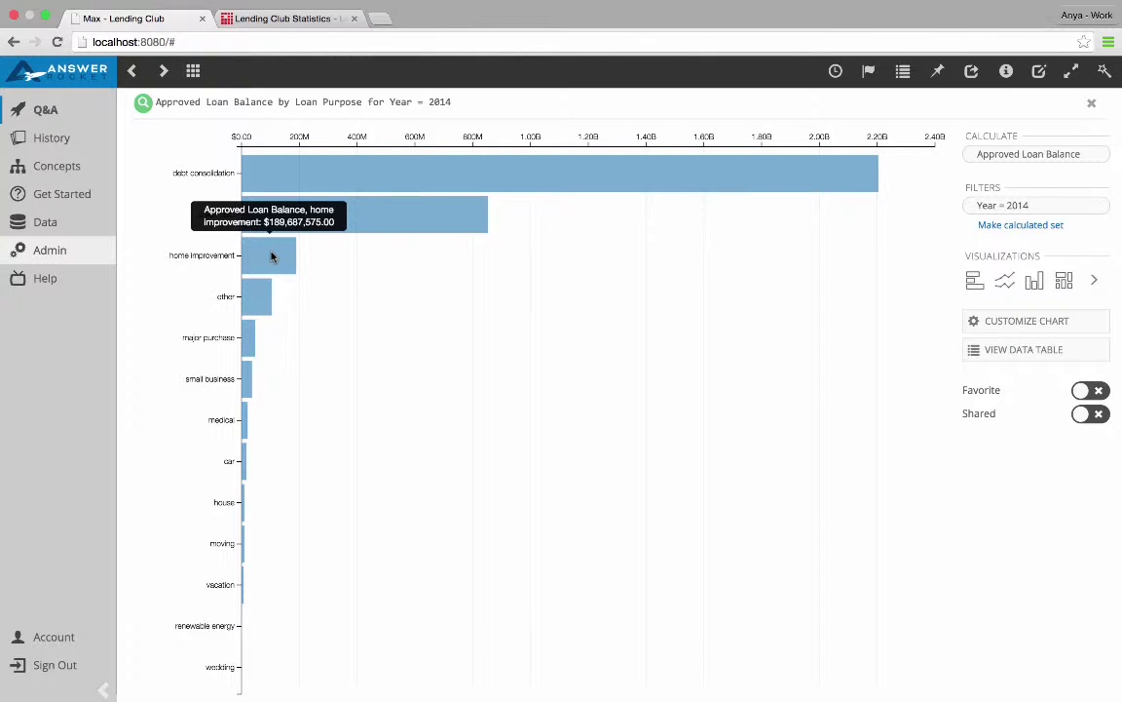
pyautogui.click(479, 101)
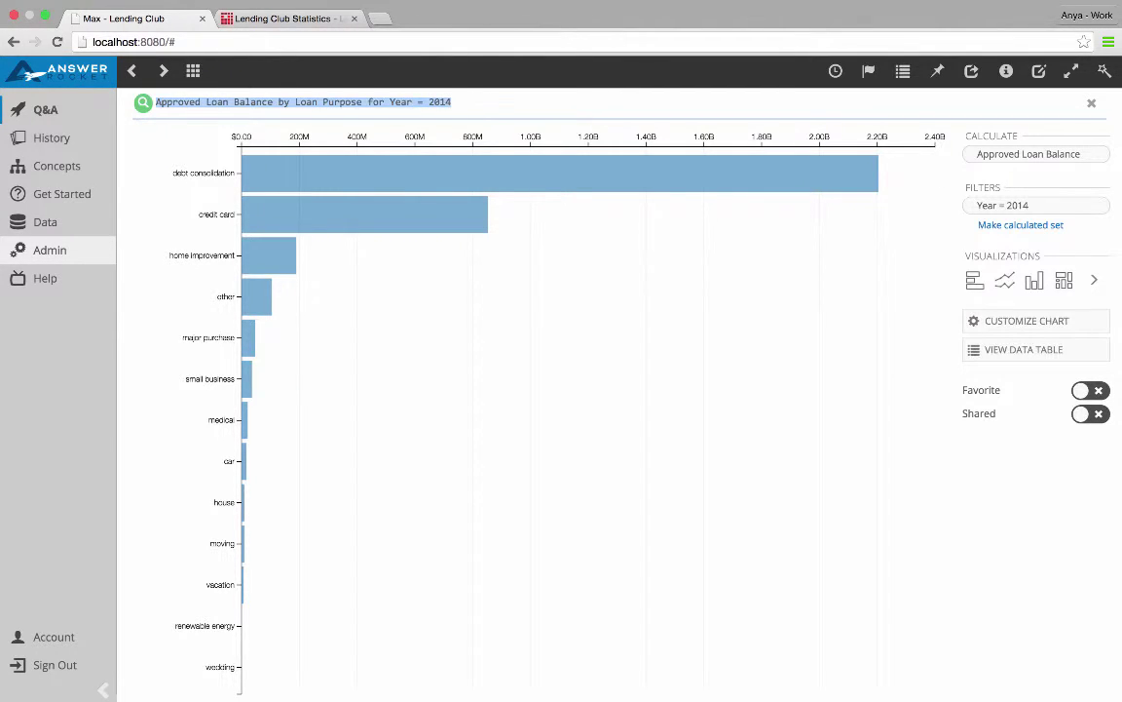
# - Dictate 'What is the percent of balances by purpose', showing debt consolidation at 62.4%
pyautogui.press('BackSpace')
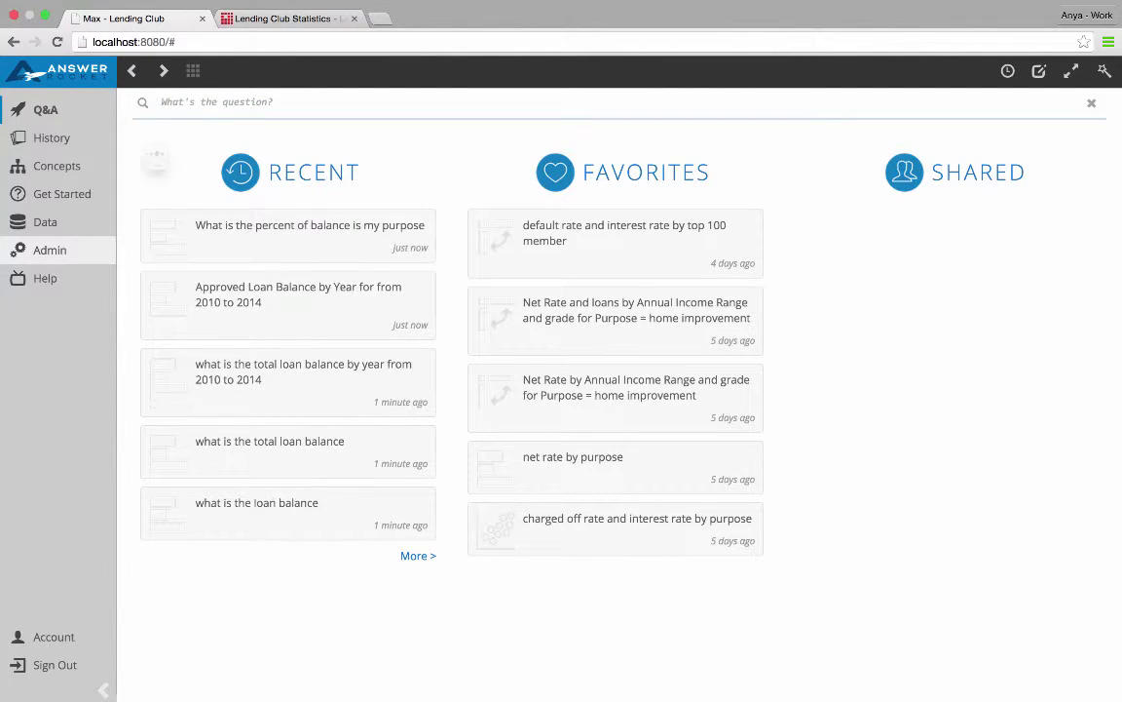
pyautogui.press('fn')
pyautogui.press('fn')
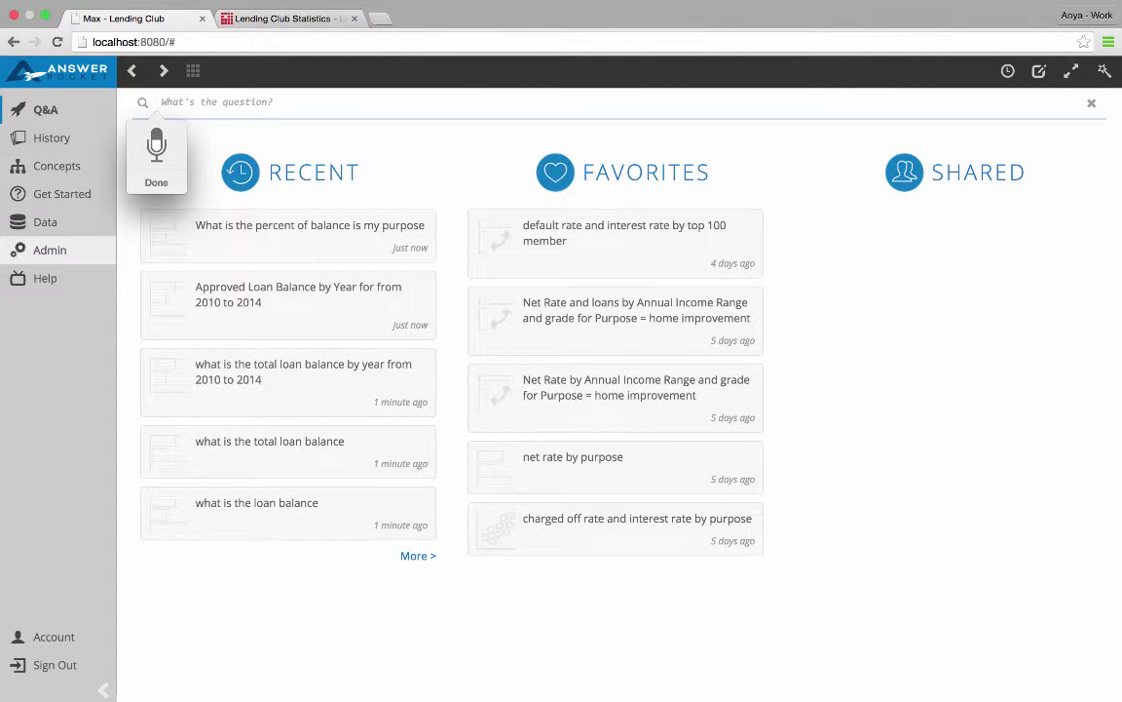
pyautogui.press('fn')
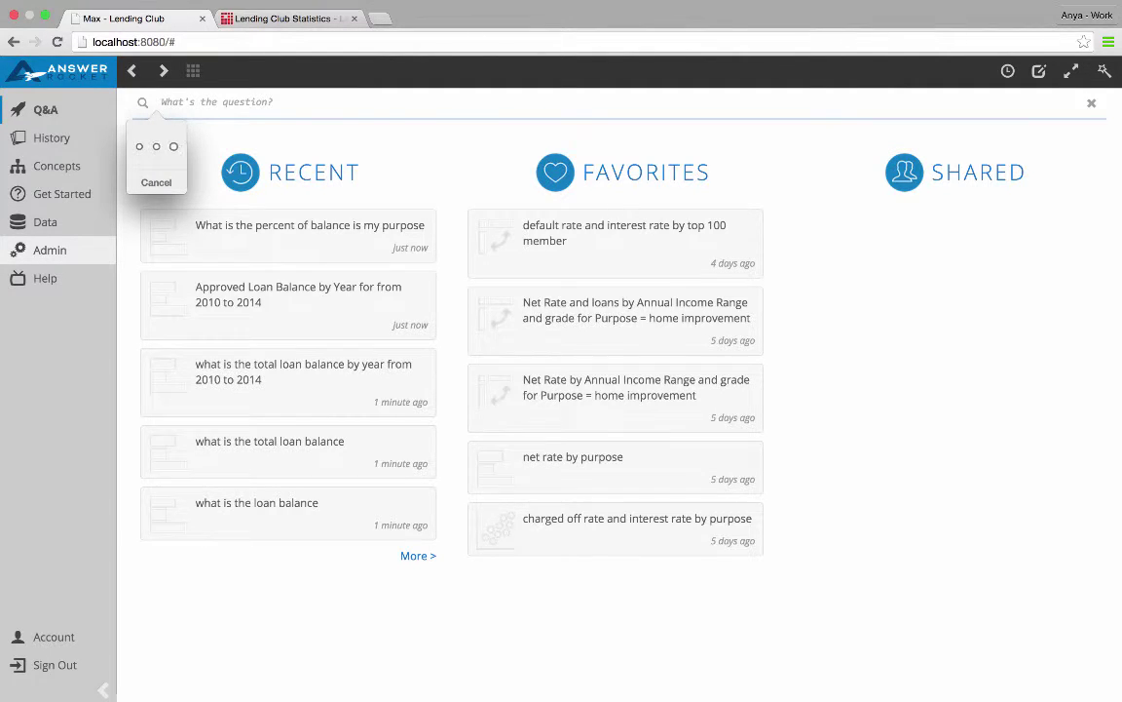
pyautogui.press('Return')
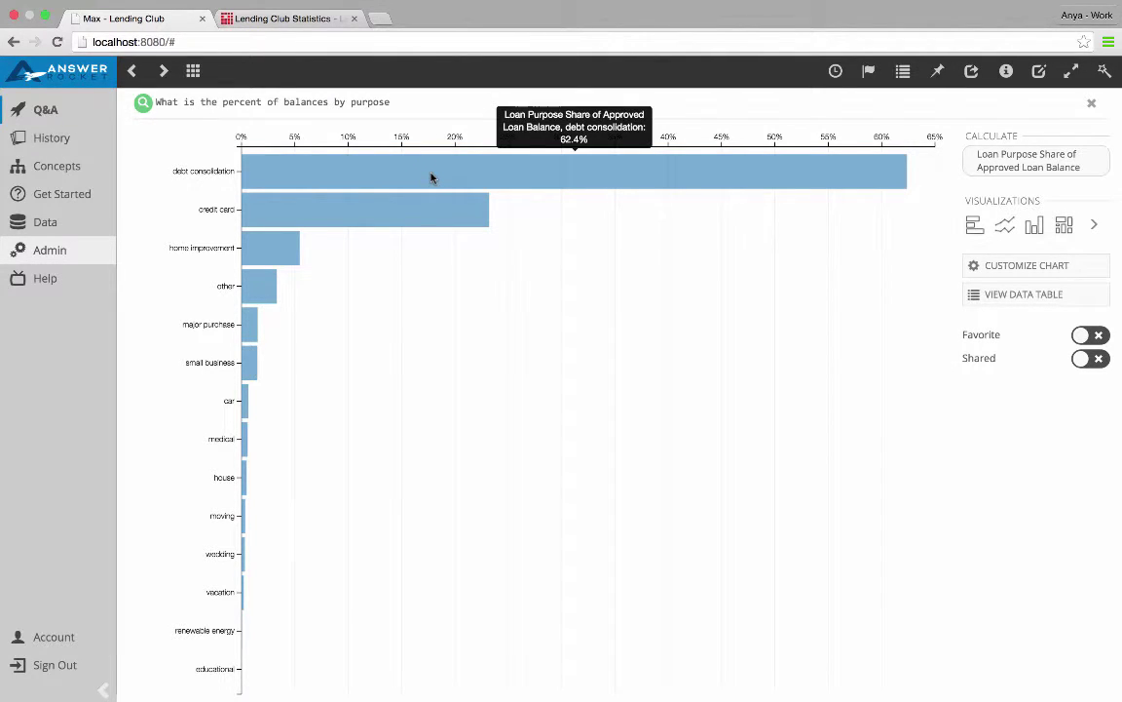
# - Ask 'what is the average interest rate by year and loan grade', plotting 2007–2015
pyautogui.click(399, 99)
pyautogui.write('what is')
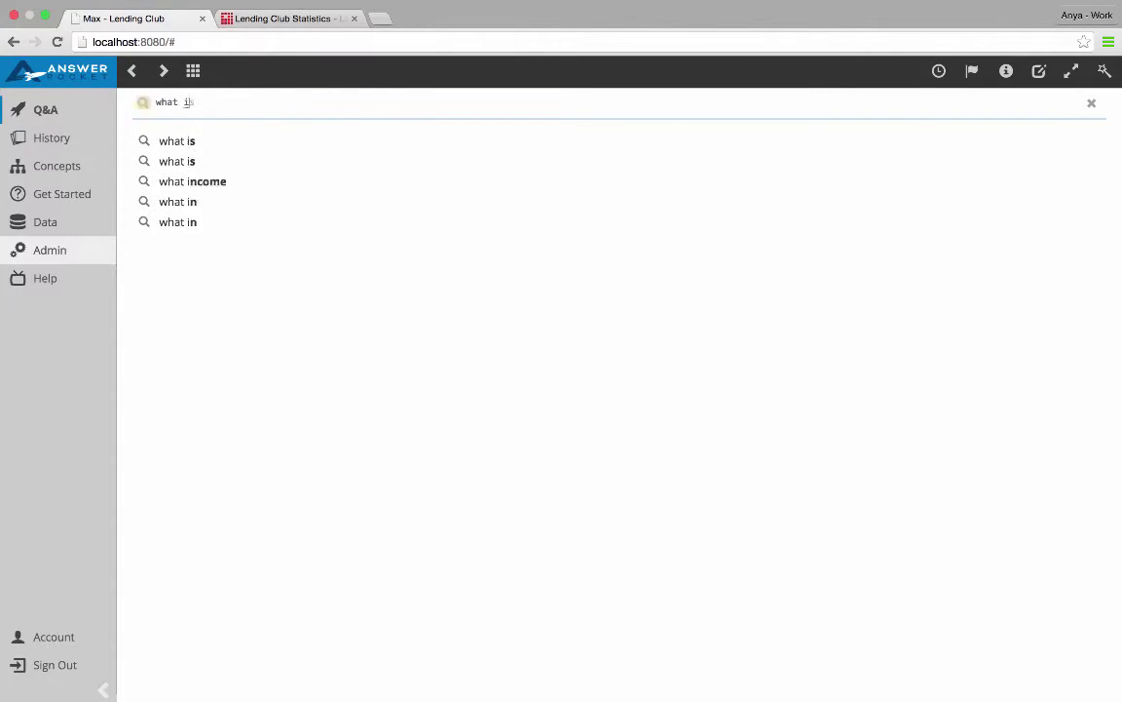
pyautogui.write(' the average ')
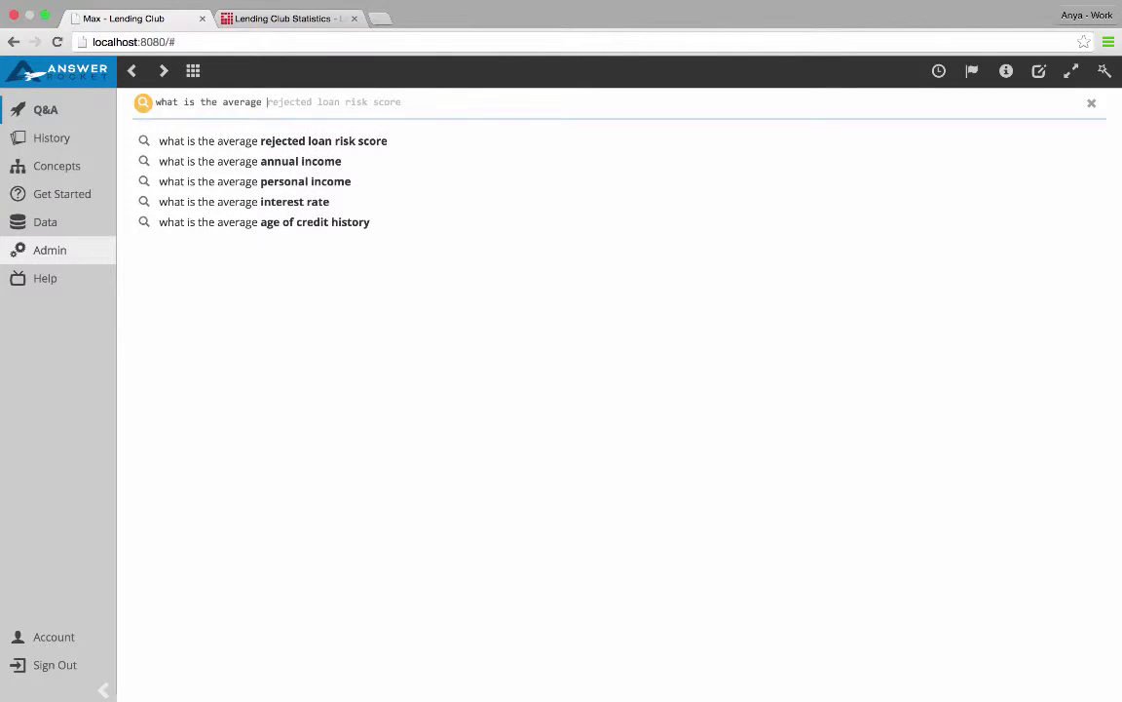
pyautogui.write('interest rate ')
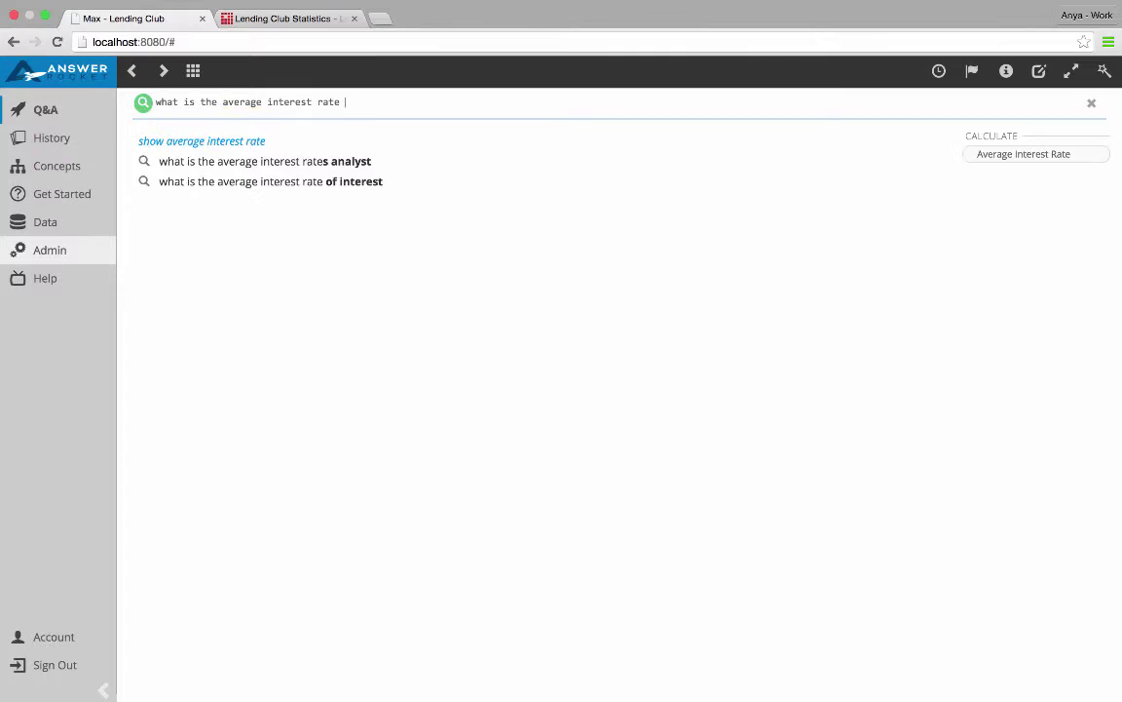
pyautogui.write('by year and lo')
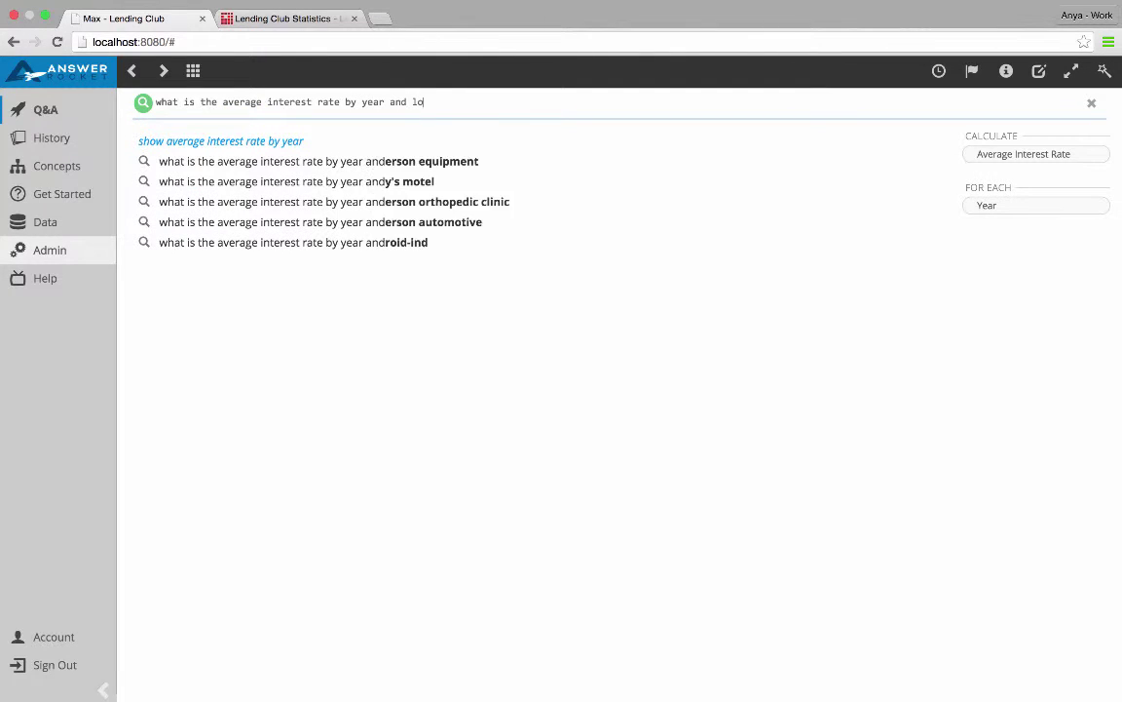
pyautogui.write('an grade')
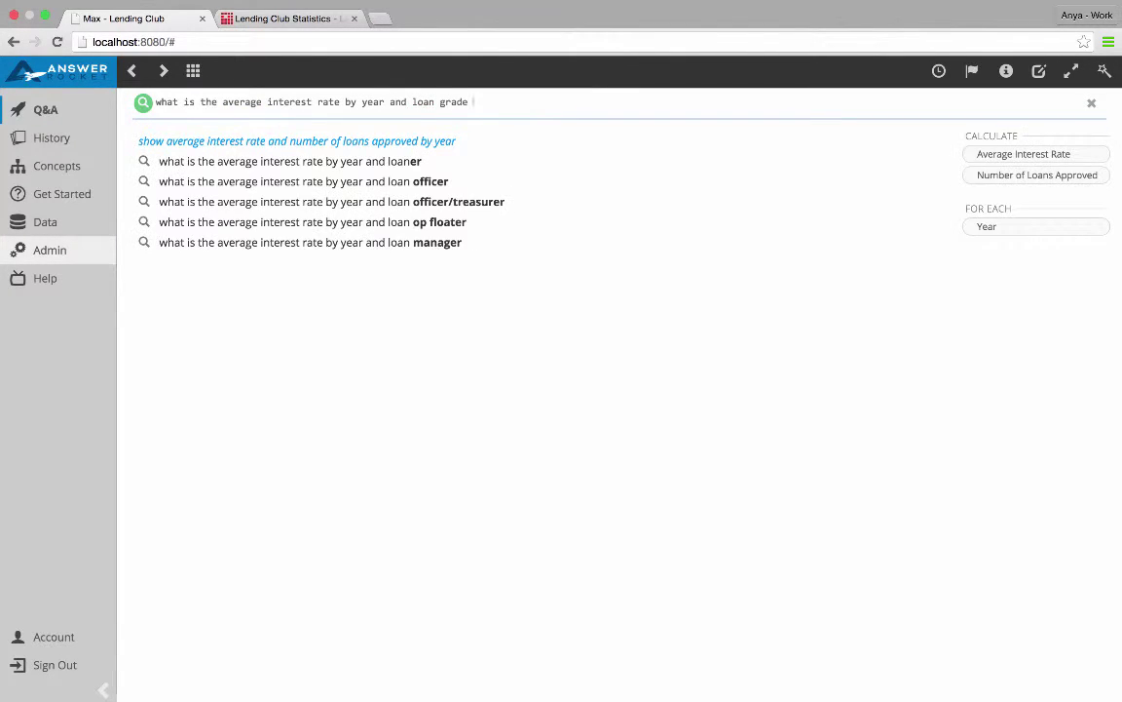
pyautogui.press('Return')
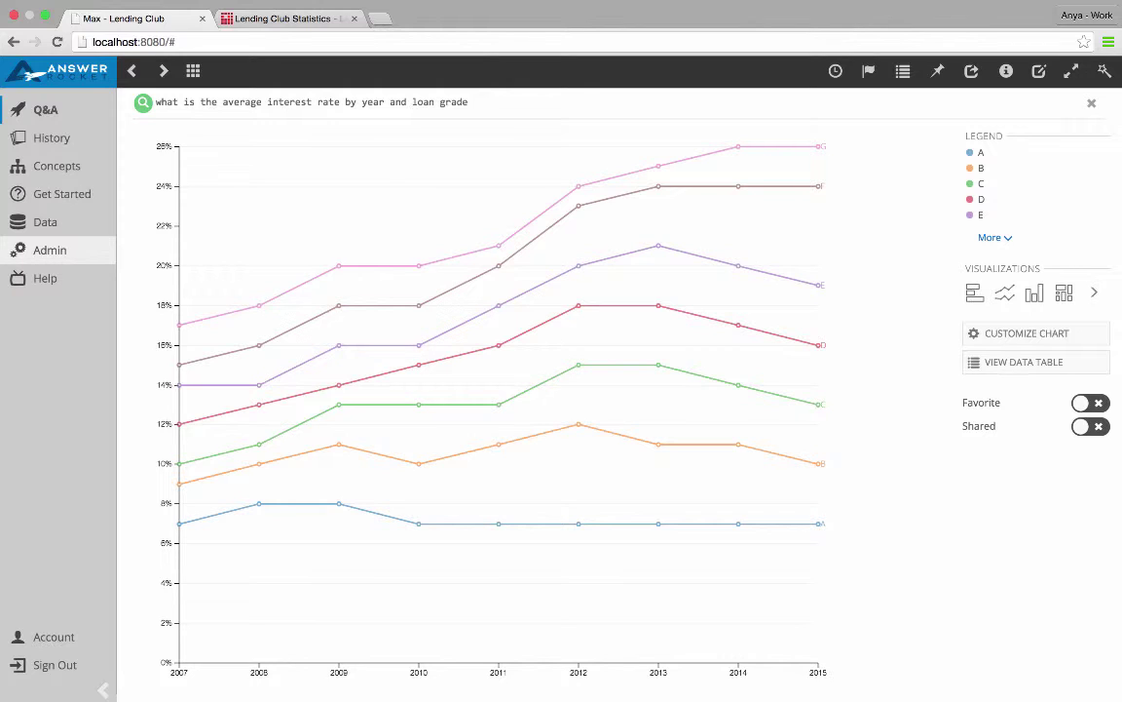
# - Expand the chart legend so grades F and G appear alongside A–E
pyautogui.click(994, 238)
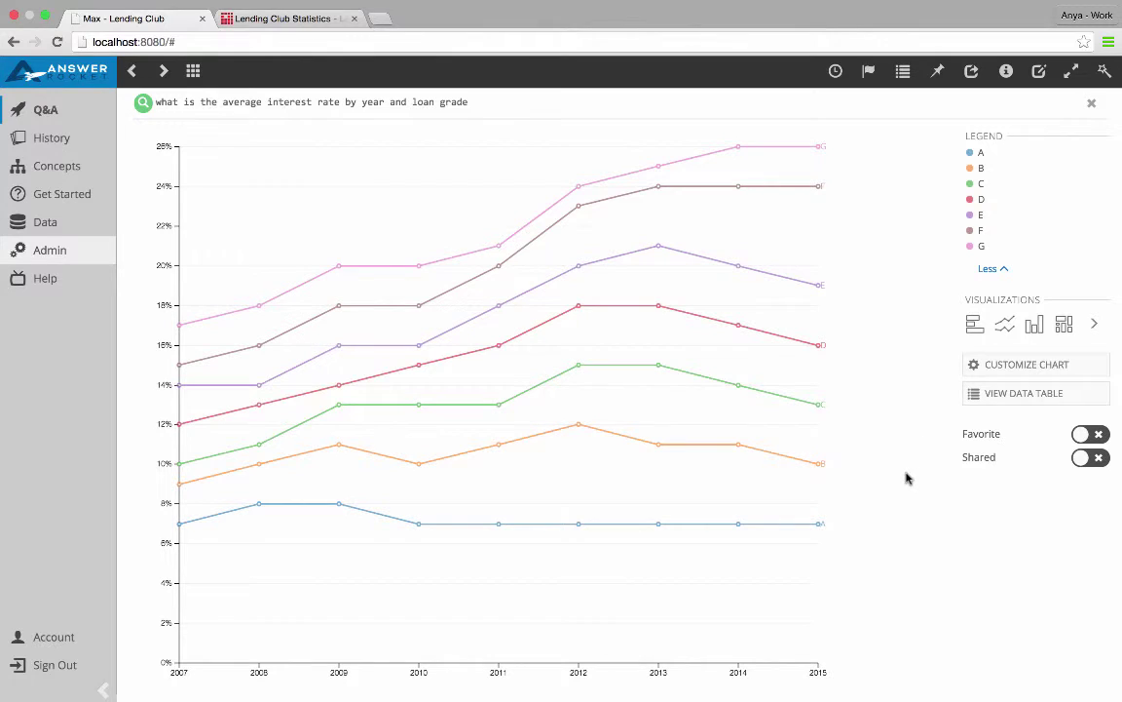
pyautogui.moveTo(818, 146)
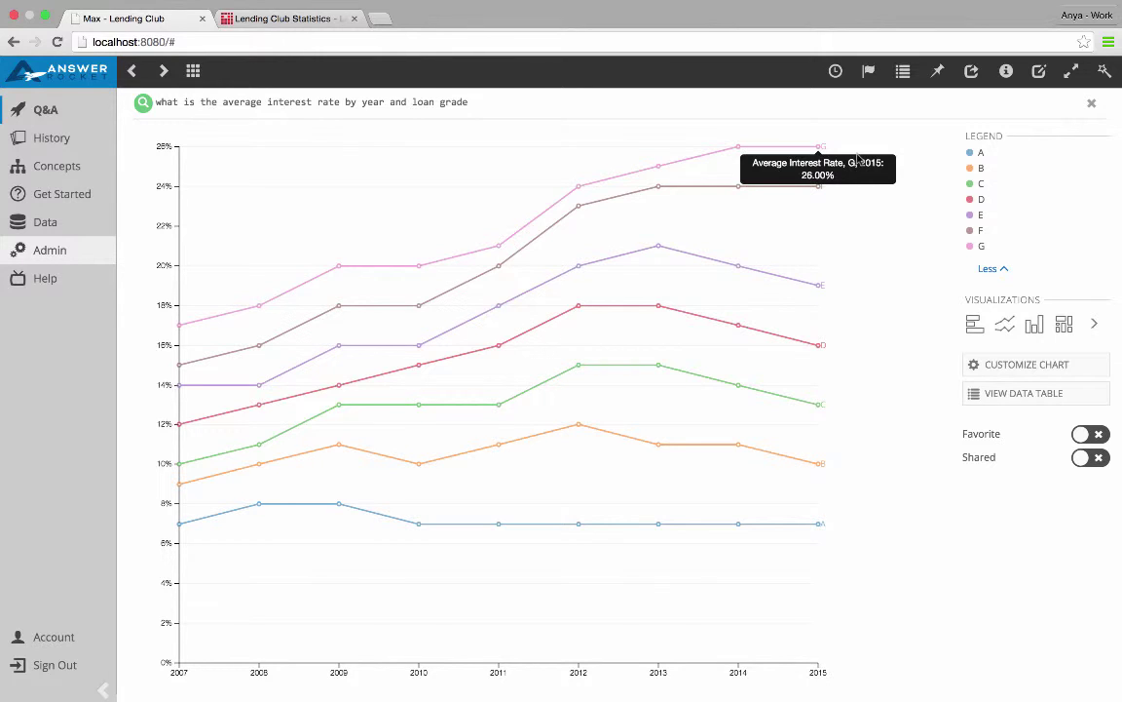
pyautogui.click(852, 104)
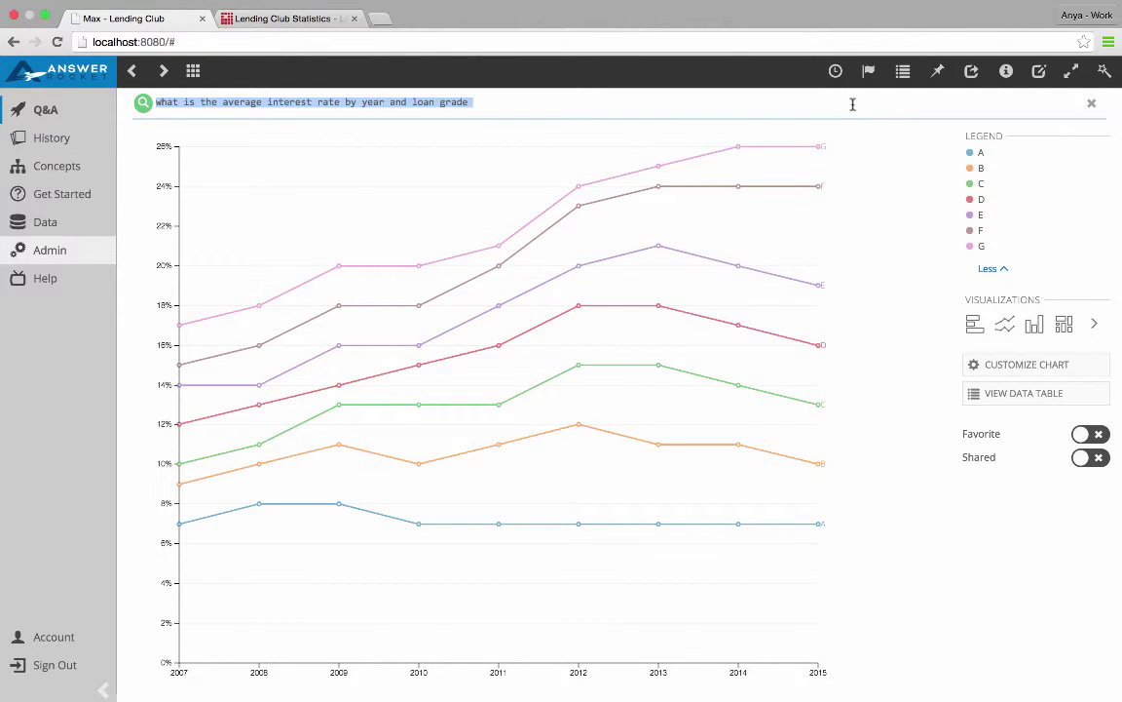
# - Ask 'what is the percent of balances by grade and year for 60 month terms'
pyautogui.write('what is the perce')
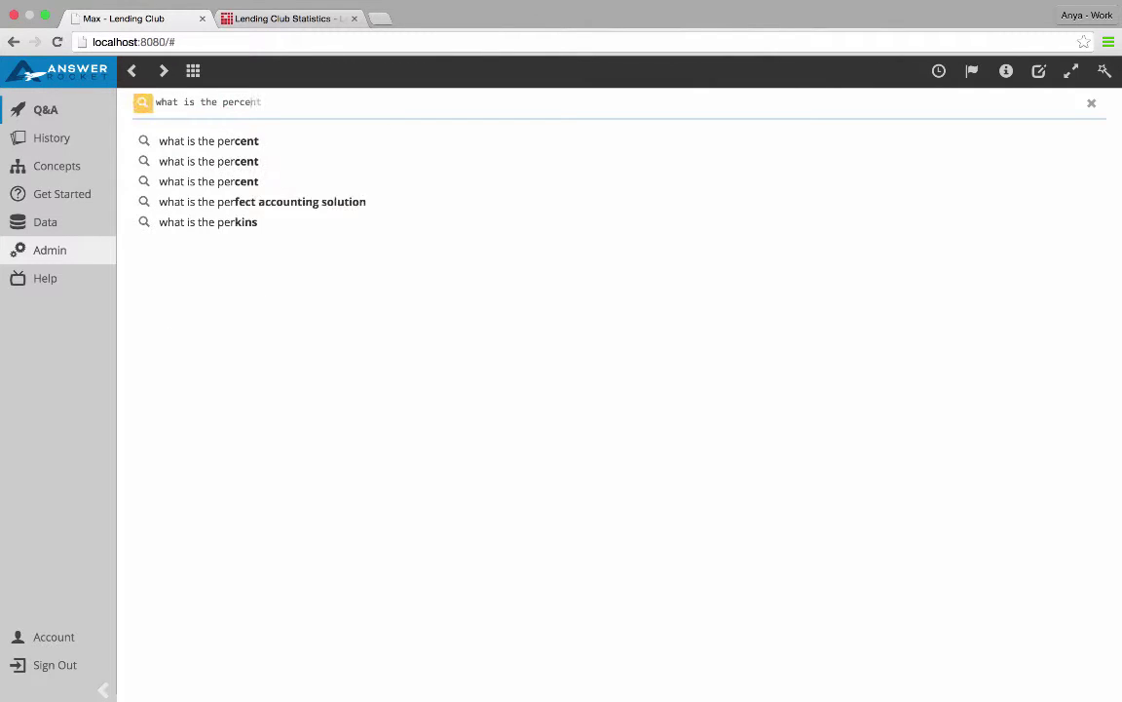
pyautogui.write('nt of balances b')
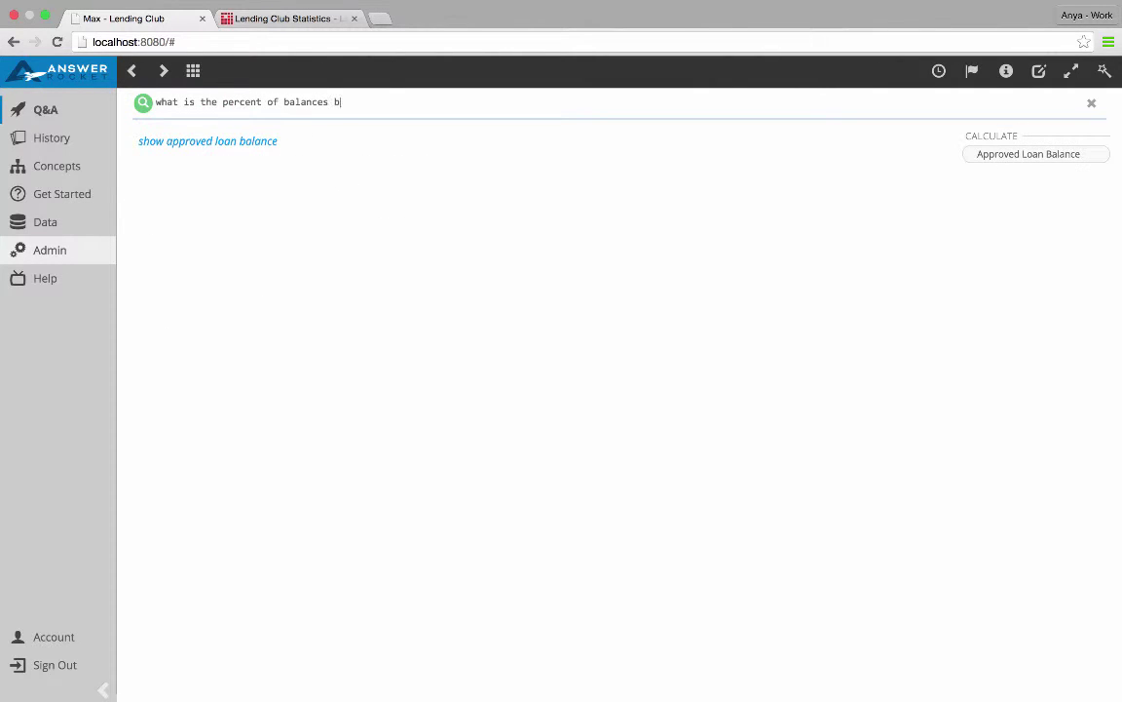
pyautogui.write('y grade and ye')
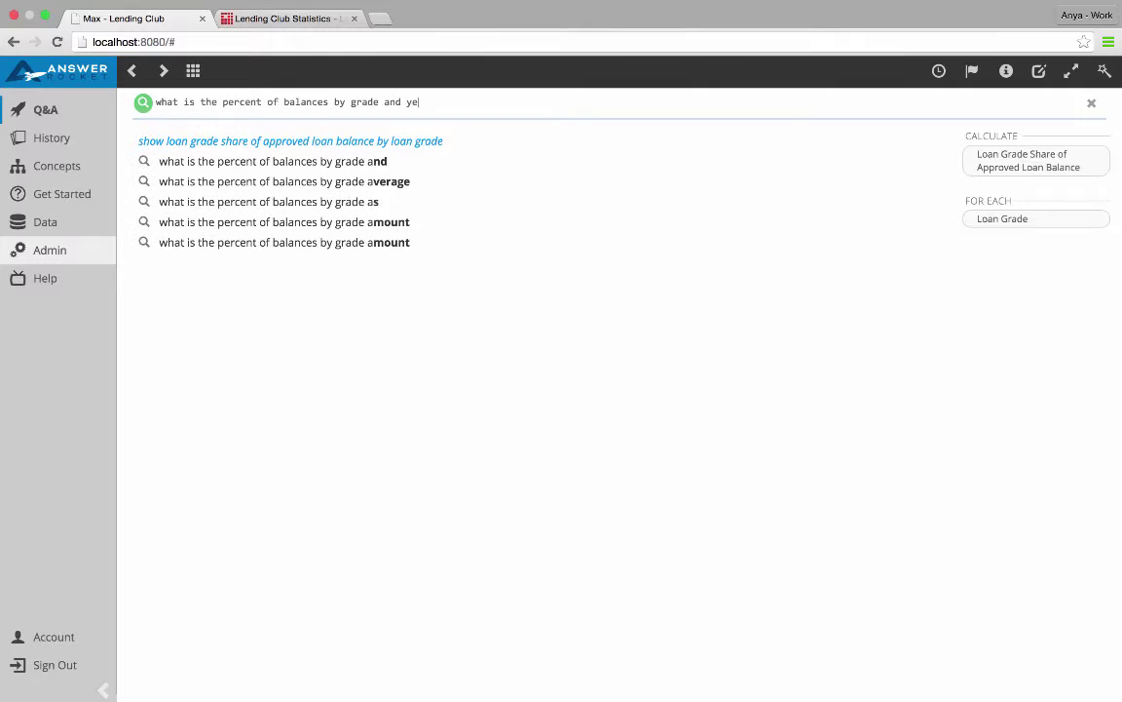
pyautogui.write('ar for 60 month ')
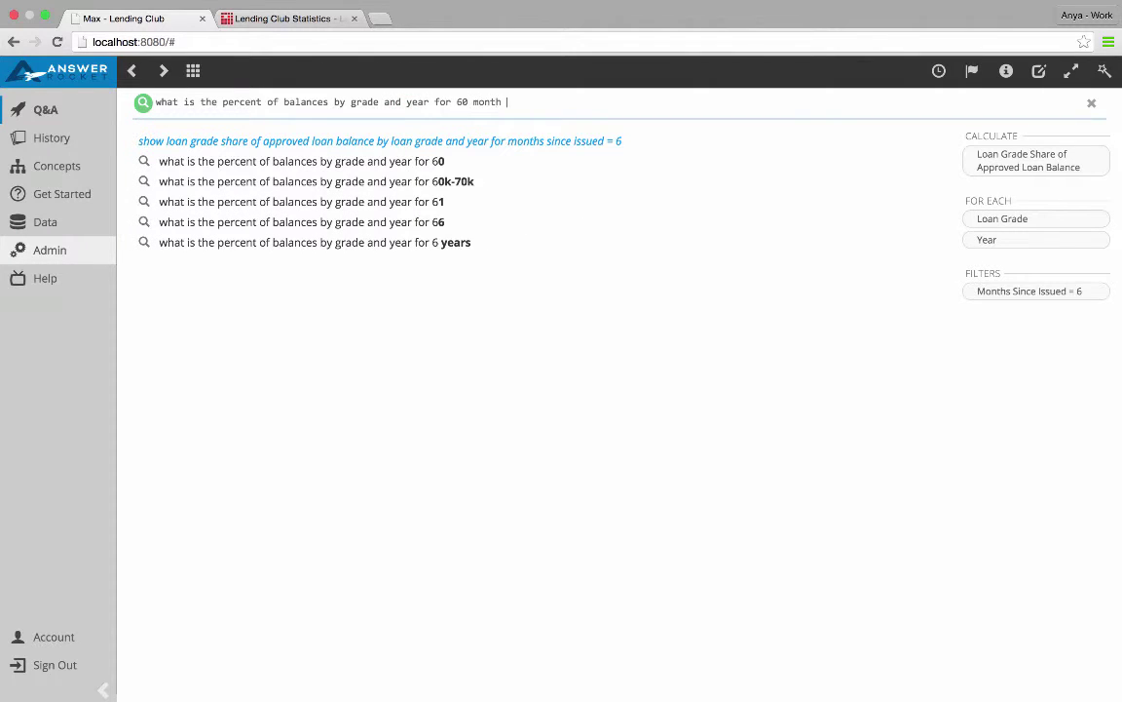
pyautogui.write('terms')
pyautogui.press('Return')
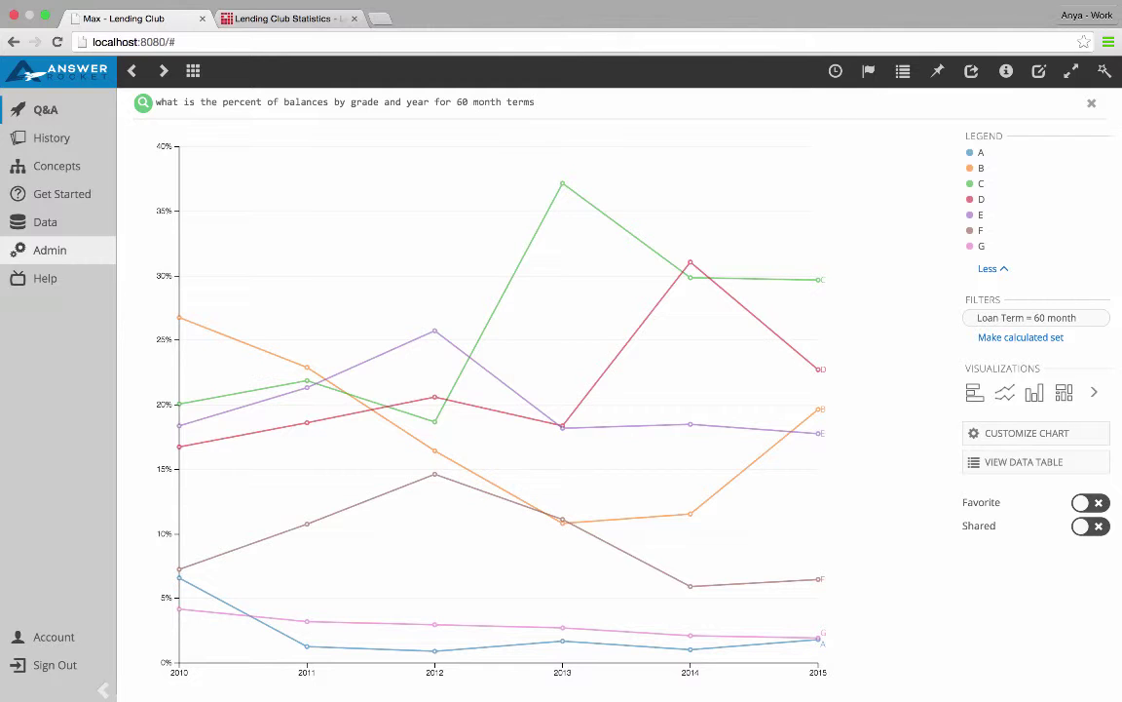
# - Switch the 60-month grade-share visualization to the Area chart type
pyautogui.click(1096, 393)
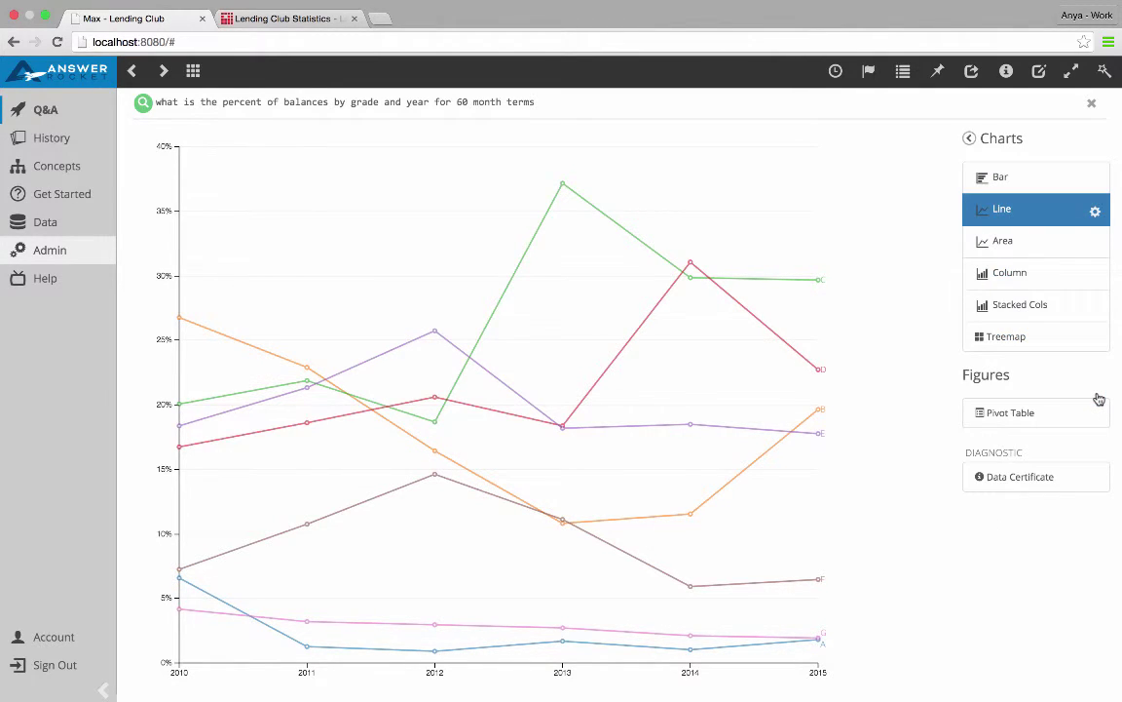
pyautogui.click(1082, 250)
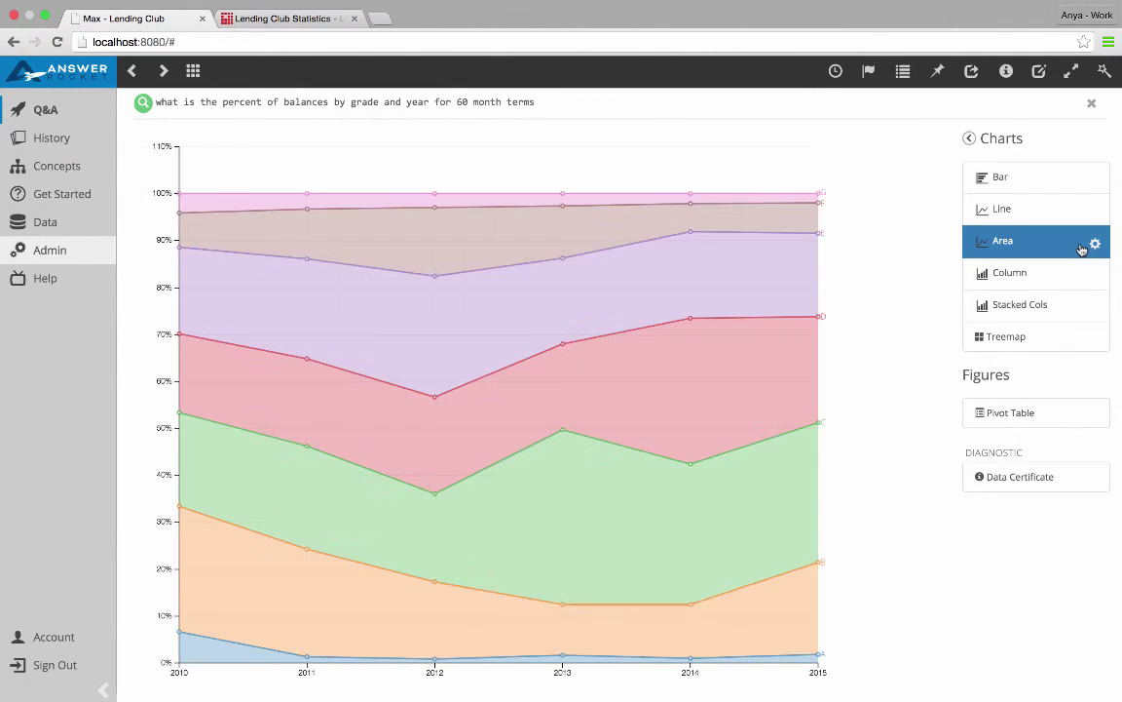